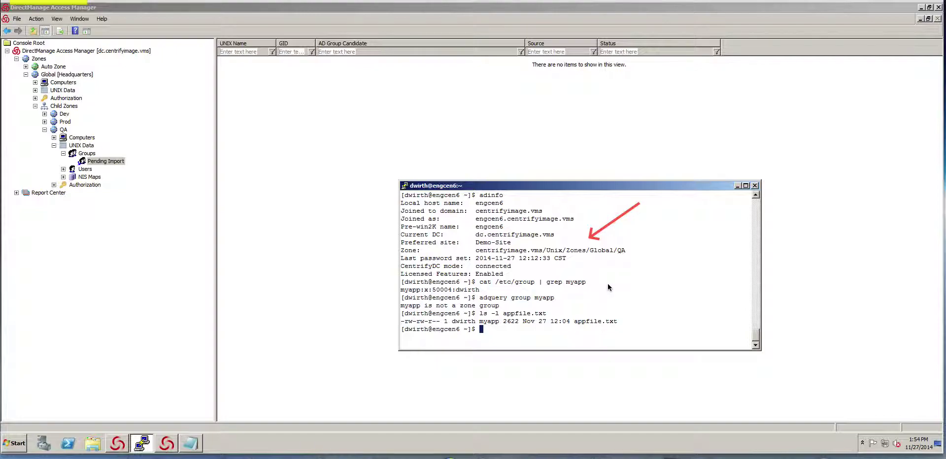
# Step: Highlight the PuTTY output showing myapp as a local group with GID 50004
pyautogui.moveTo(632, 270); pyautogui.dragTo(593, 279)
# Step: Highlight the group and appfile.txt listings, then recall the adquery group myapp command
pyautogui.moveTo(518, 284); pyautogui.dragTo(490, 291)
pyautogui.moveTo(587, 299); pyautogui.dragTo(542, 302)
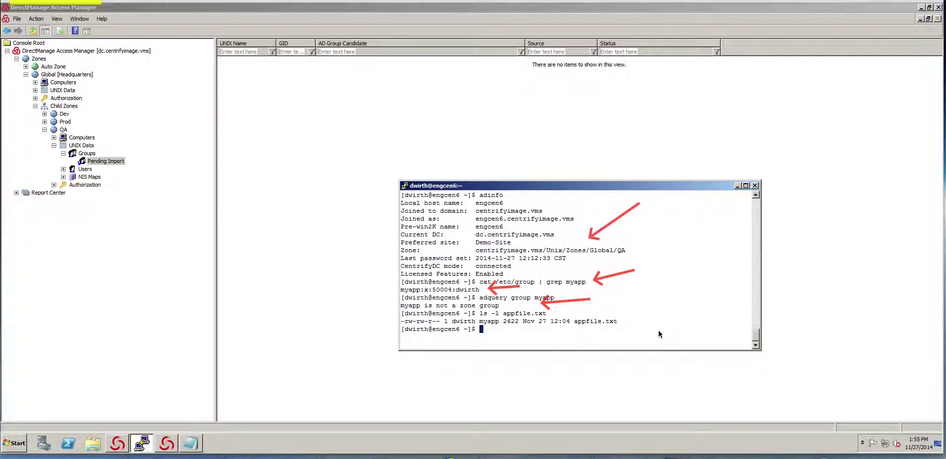
pyautogui.moveTo(658, 330); pyautogui.dragTo(622, 329)
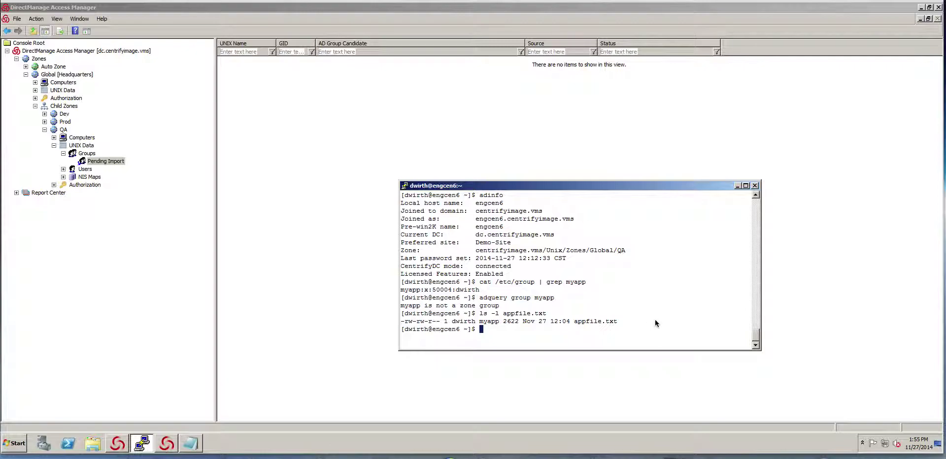
pyautogui.press('Up')
pyautogui.press('Up')
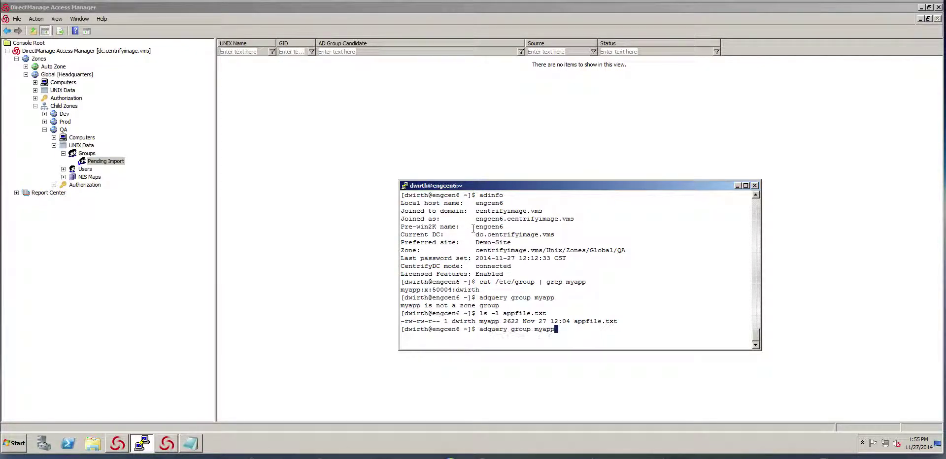
# Step: List appfile.txt numerically with ls -lan and copy the local myapp group line (GID 50004)
pyautogui.press('BackSpace')
pyautogui.press('BackSpace')
pyautogui.press('Down')
pyautogui.press('Left')
pyautogui.press('Left')
pyautogui.press('Left')
pyautogui.press('Left')
pyautogui.press('Left')
pyautogui.press('Left')
pyautogui.press('Left')
pyautogui.press('Left')
pyautogui.press('Left')
pyautogui.press('Left')
pyautogui.press('Left')
pyautogui.press('Left')
pyautogui.press('Left')
pyautogui.write('an')
pyautogui.press('Return')
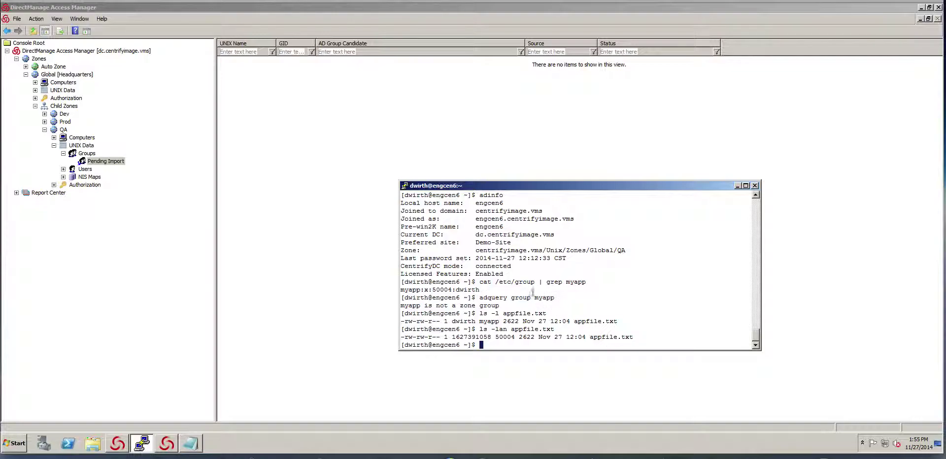
pyautogui.moveTo(483, 290); pyautogui.dragTo(402, 291)
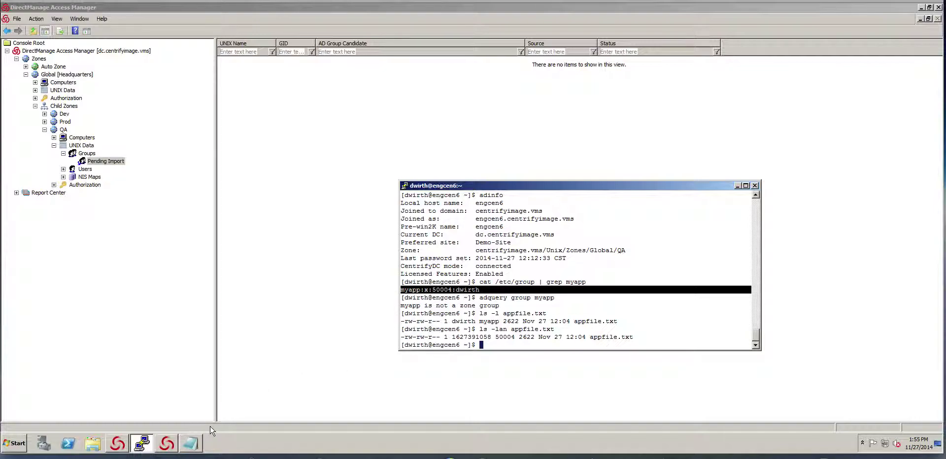
pyautogui.click(187, 442)
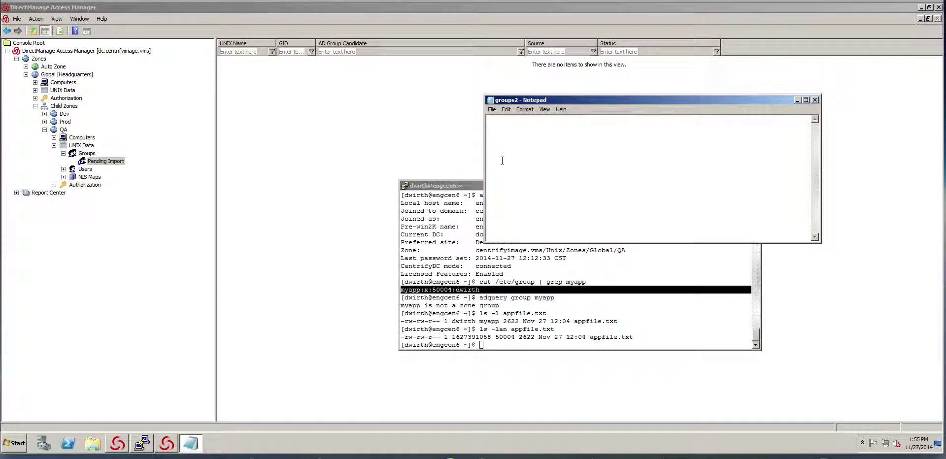
# Step: Paste the copied myapp group line into groups2 and save the file
pyautogui.rightClick(521, 145)
pyautogui.click(536, 180)
pyautogui.click(492, 109)
pyautogui.click(501, 137)
pyautogui.click(373, 139)
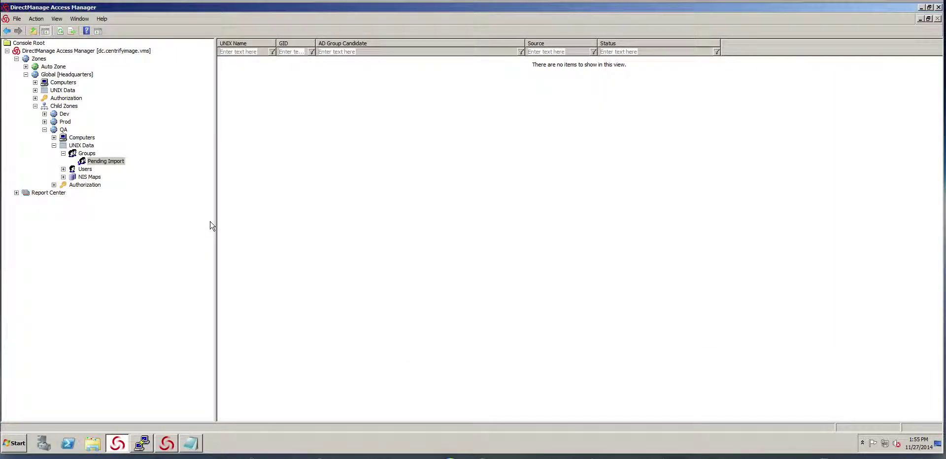
# Step: Import the groups2 UNIX configuration file into the QA zone's UNIX Data, storing in Active Directory
pyautogui.rightClick(79, 146)
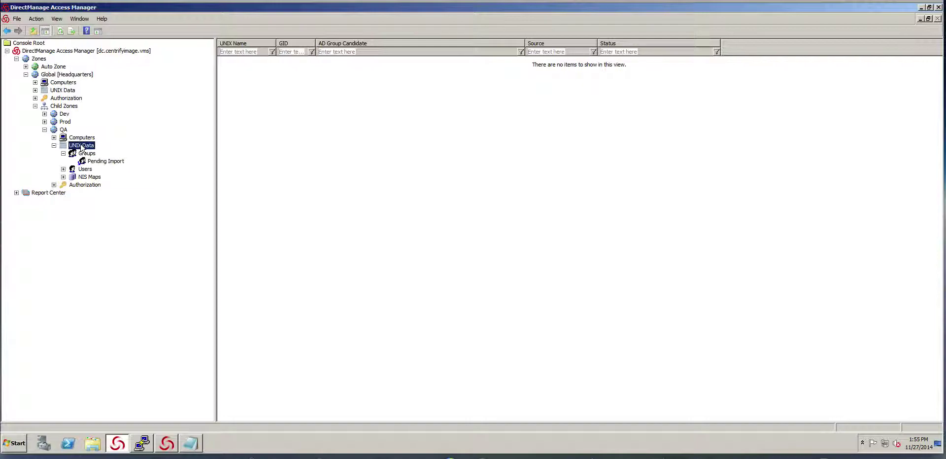
pyautogui.click(127, 149)
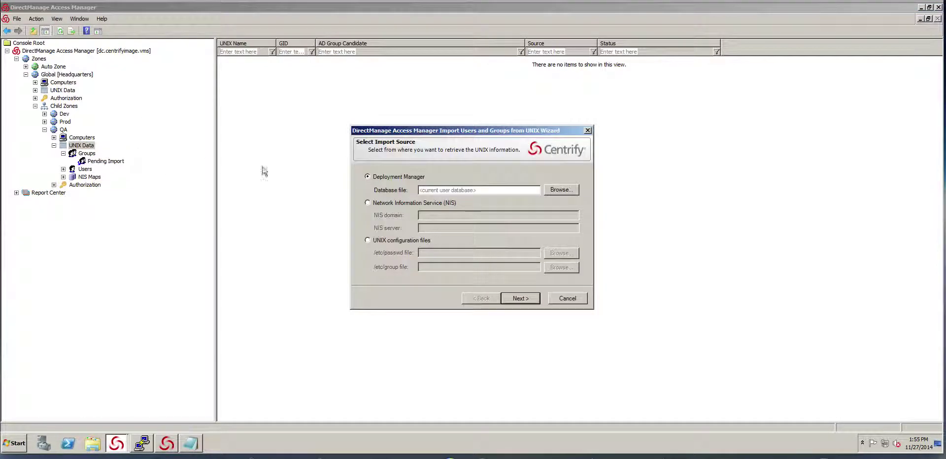
pyautogui.click(411, 241)
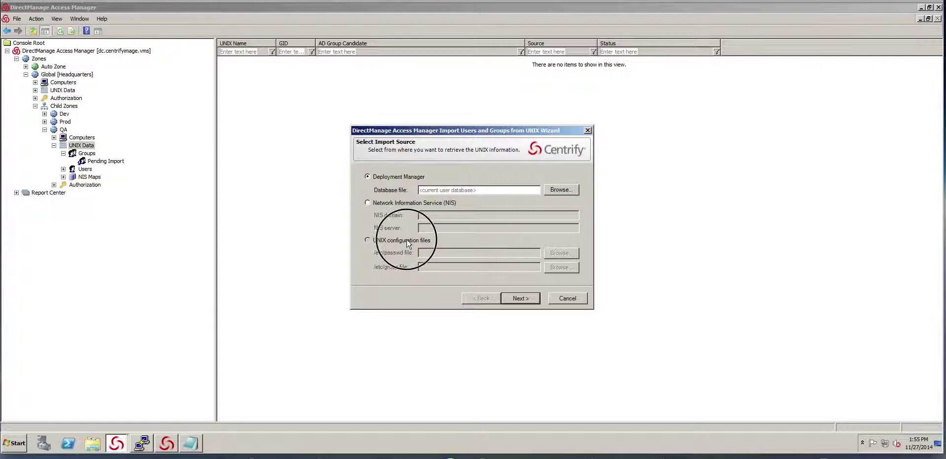
pyautogui.click(559, 267)
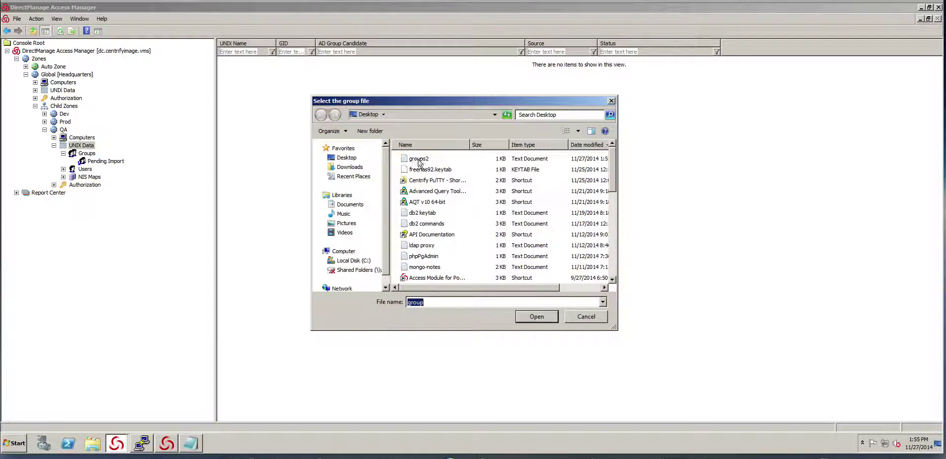
pyautogui.doubleClick(364, 214)
pyautogui.click(526, 299)
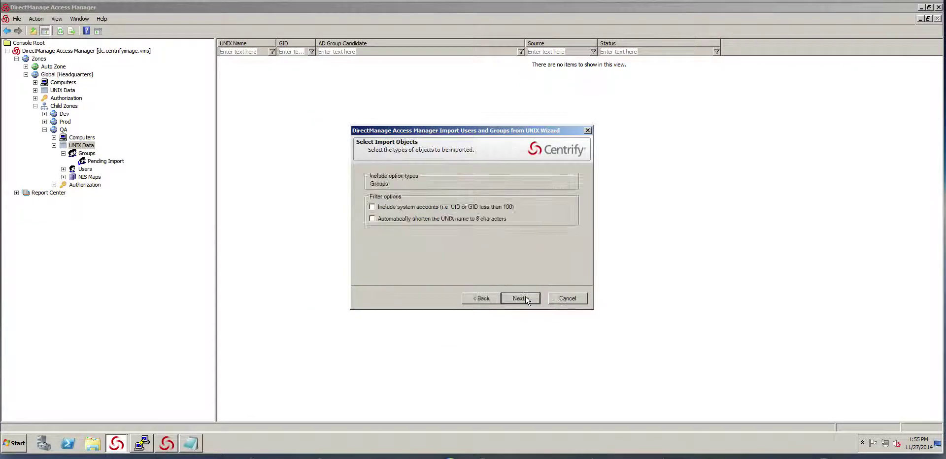
pyautogui.click(527, 300)
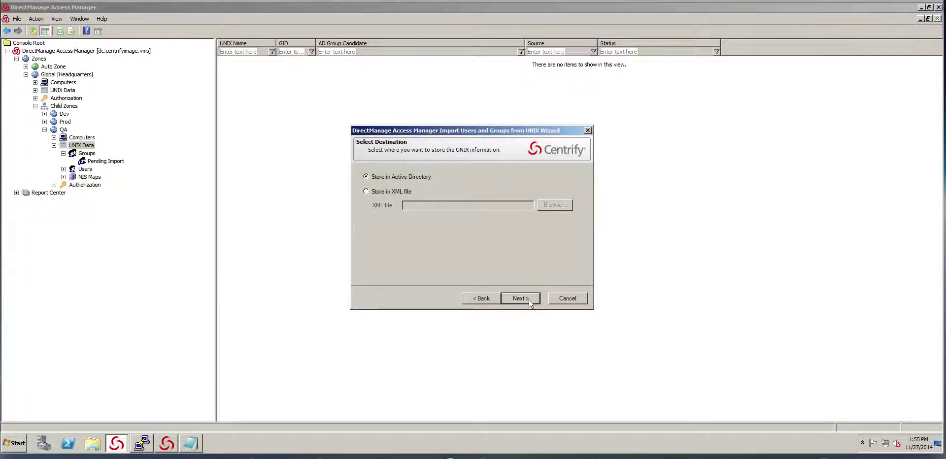
pyautogui.click(521, 298)
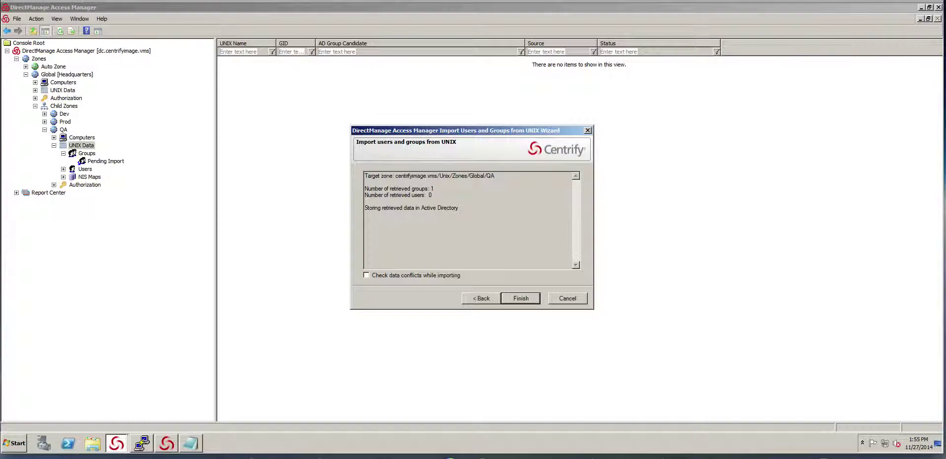
pyautogui.click(522, 299)
# Step: Refresh Pending Import and open the pending myapp group's properties
pyautogui.rightClick(310, 146)
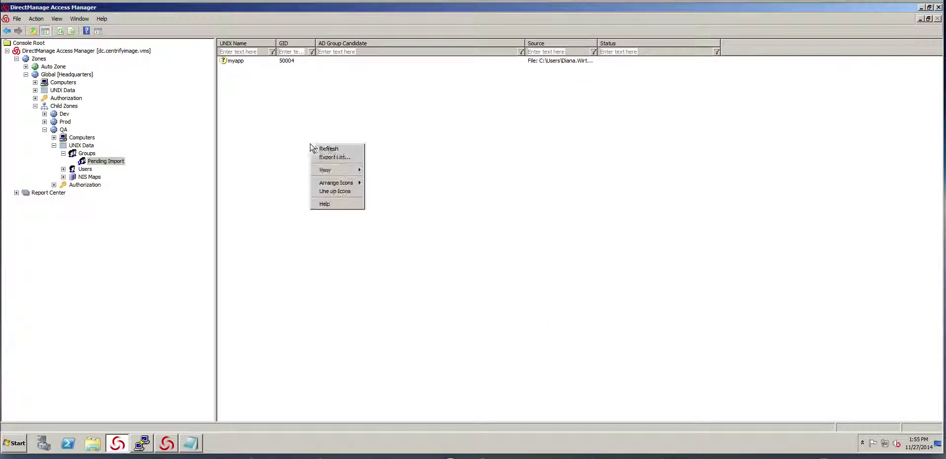
pyautogui.click(326, 149)
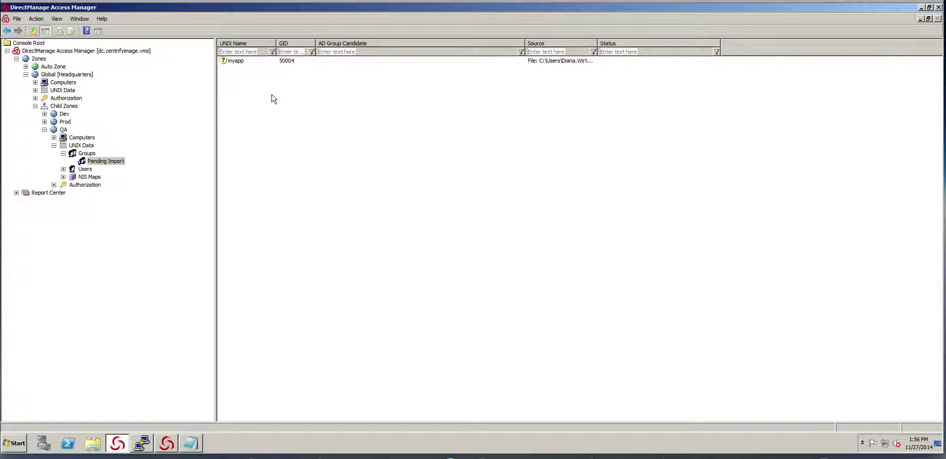
pyautogui.doubleClick(254, 60)
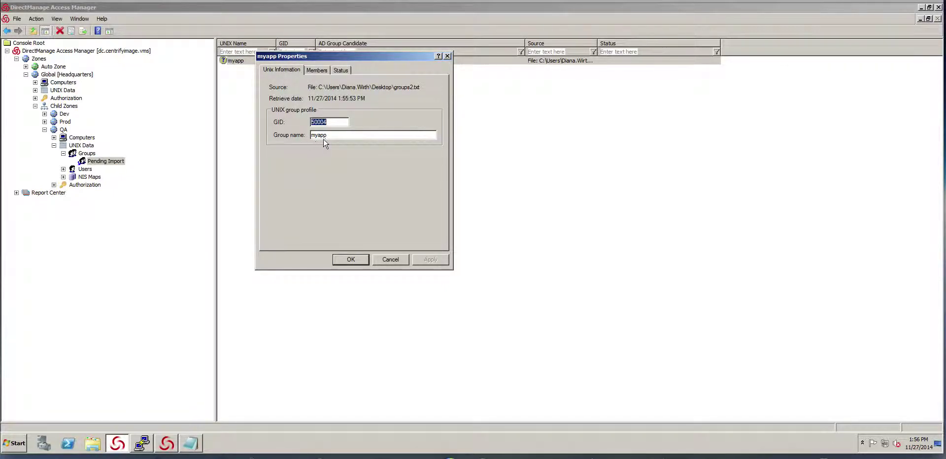
# Step: Map the group's single UNIX member to its matching Active Directory user account
pyautogui.click(316, 71)
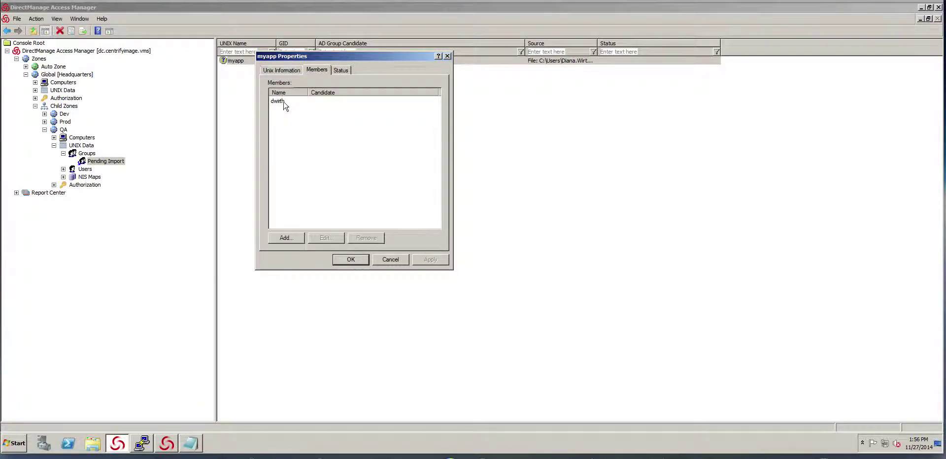
pyautogui.click(284, 102)
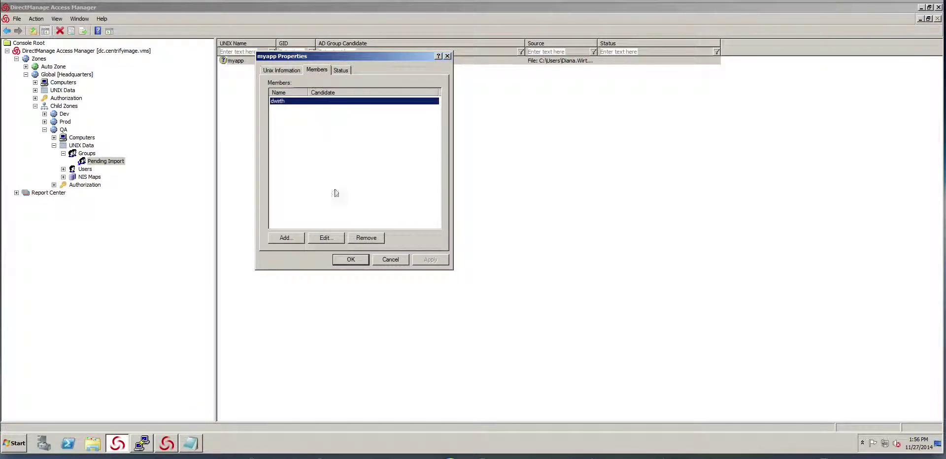
pyautogui.click(335, 239)
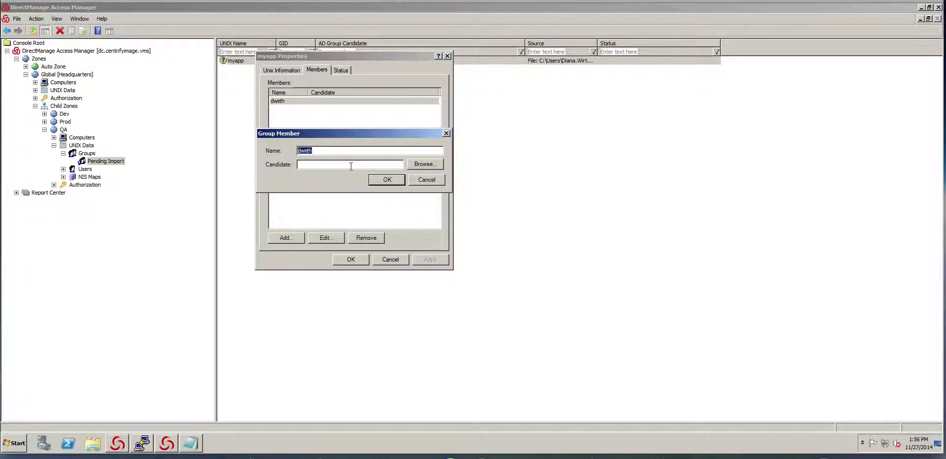
pyautogui.click(425, 164)
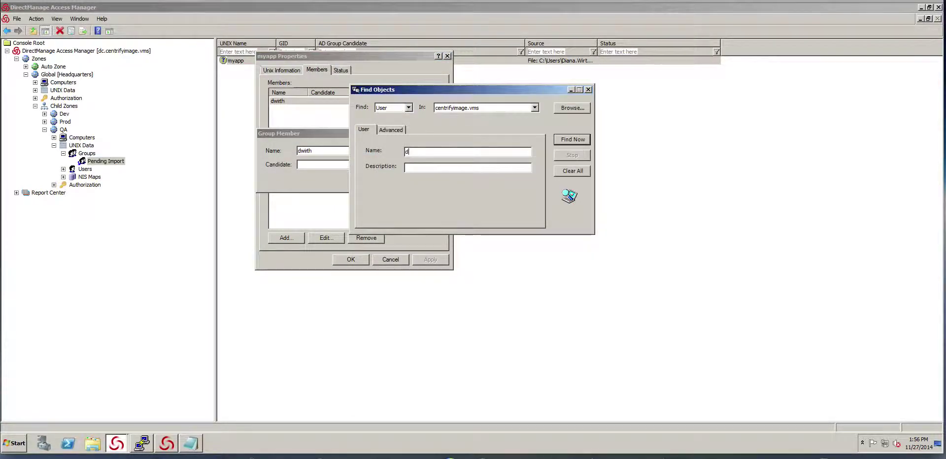
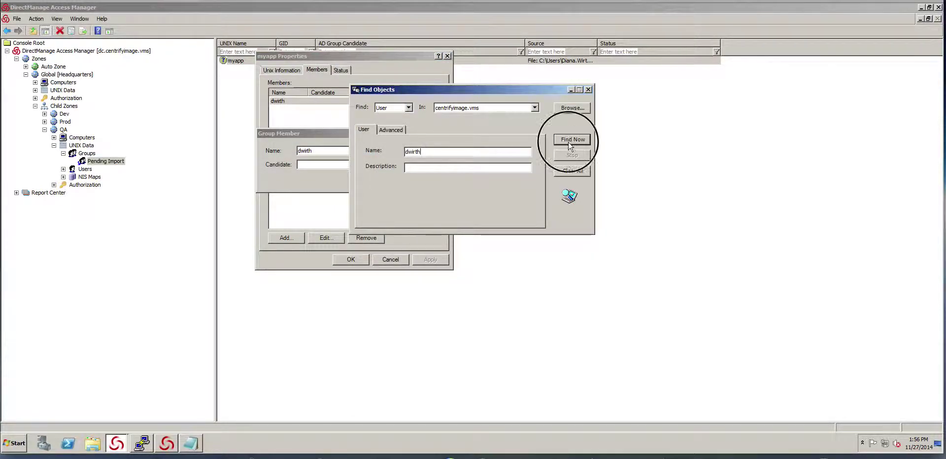
pyautogui.click(571, 139)
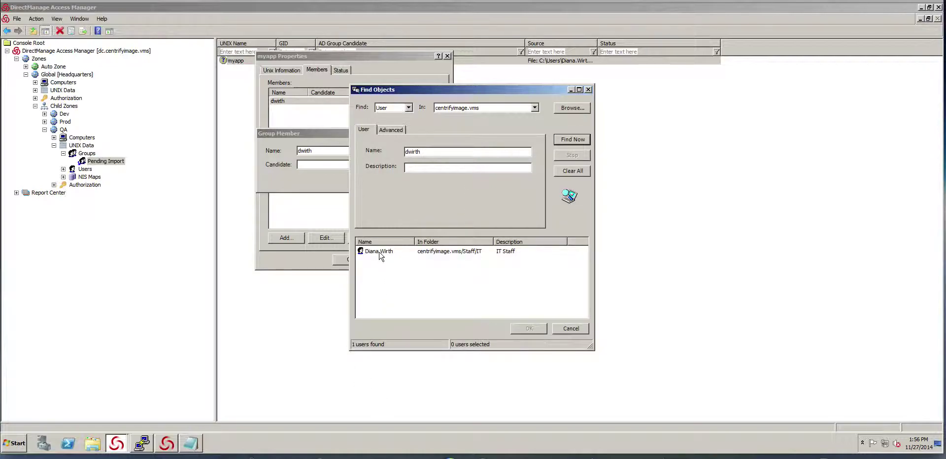
pyautogui.doubleClick(382, 251)
pyautogui.click(388, 180)
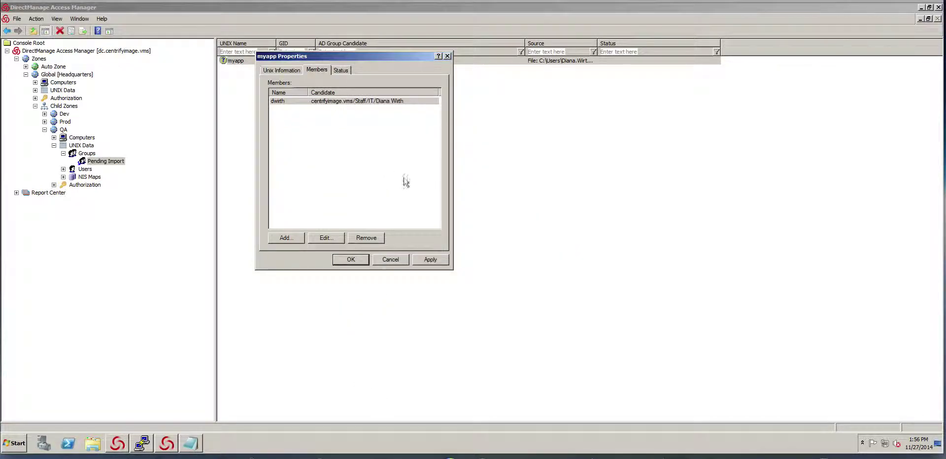
# Step: Review the group's Status and UNIX Information tabs
pyautogui.click(340, 70)
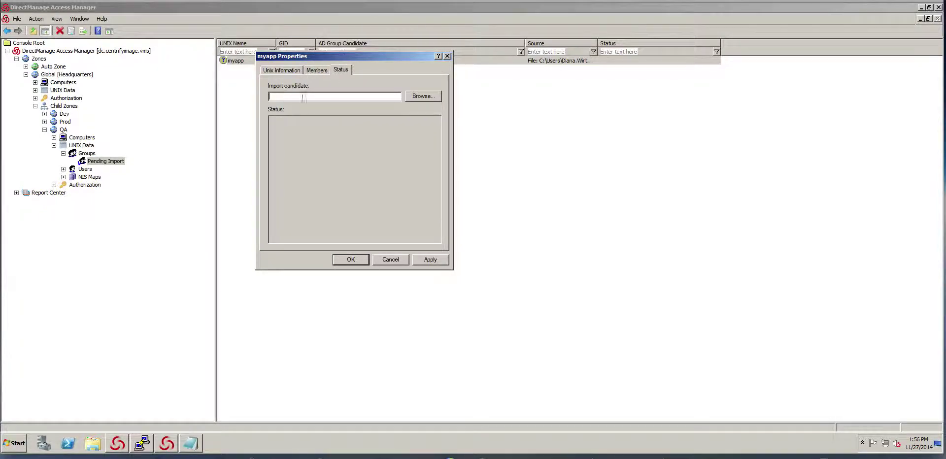
pyautogui.click(282, 71)
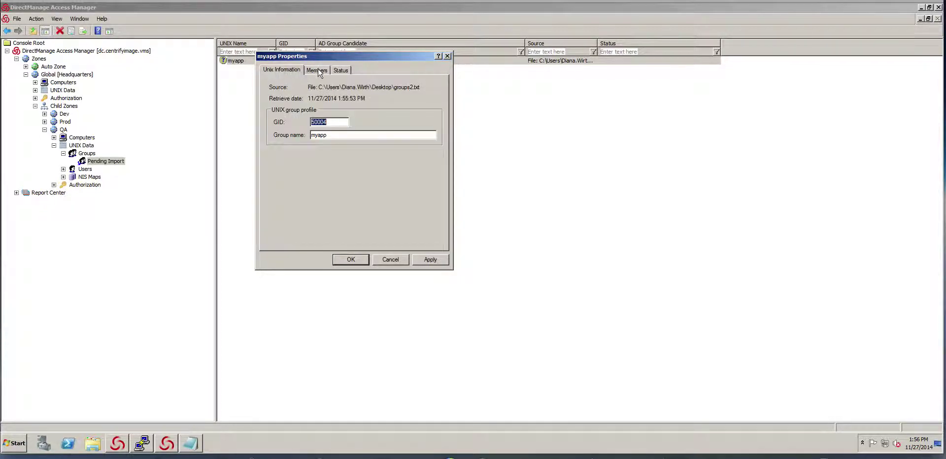
pyautogui.click(318, 70)
# Step: Close the group properties and generate the QA-UnixGroup-myapp AD group candidate for myapp
pyautogui.click(351, 259)
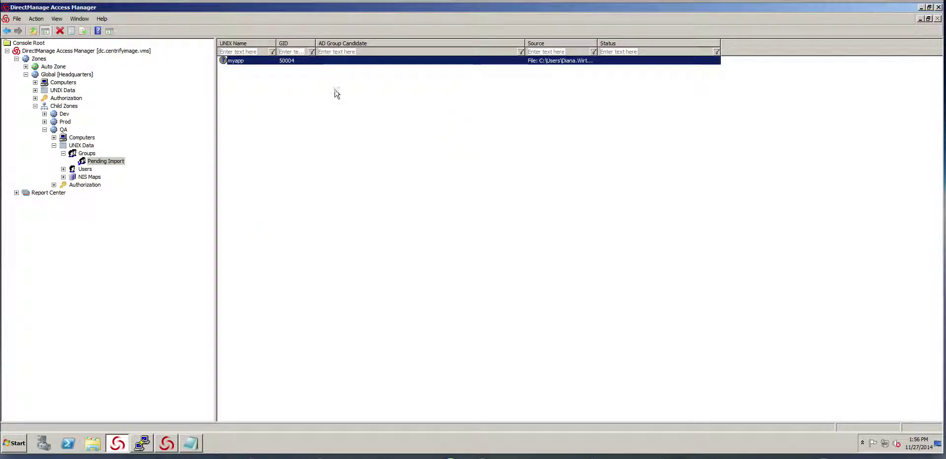
pyautogui.rightClick(310, 62)
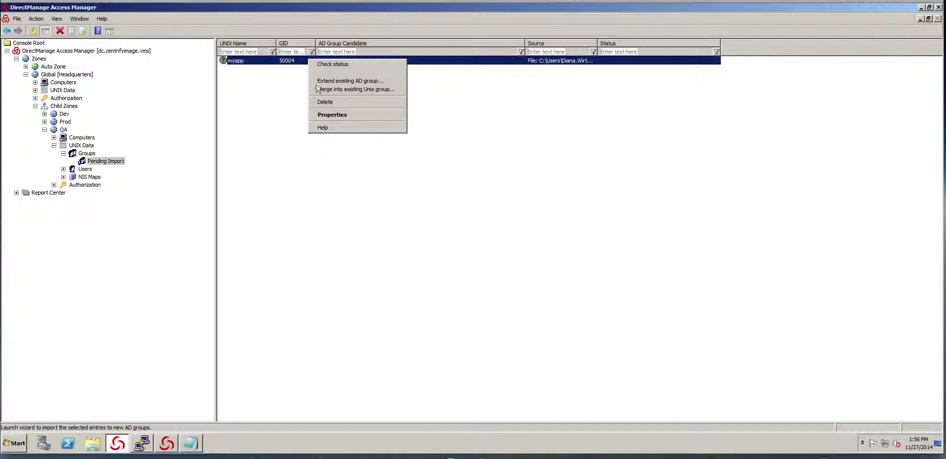
pyautogui.click(276, 95)
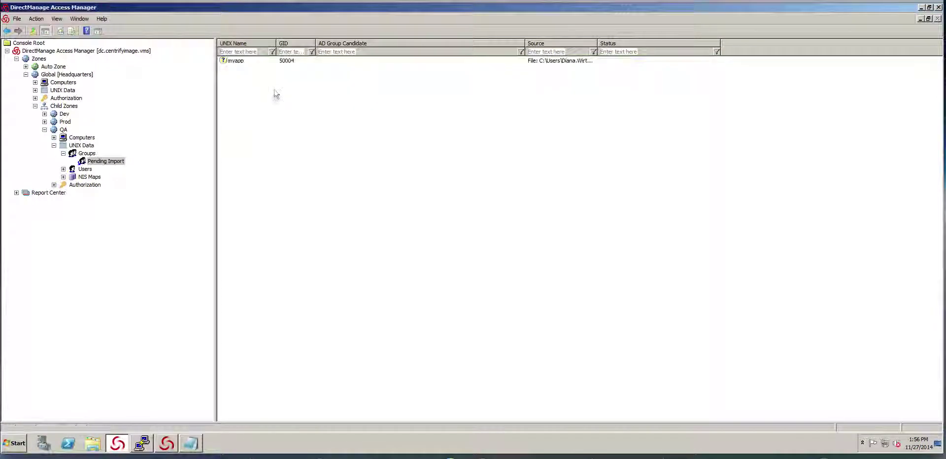
pyautogui.rightClick(286, 60)
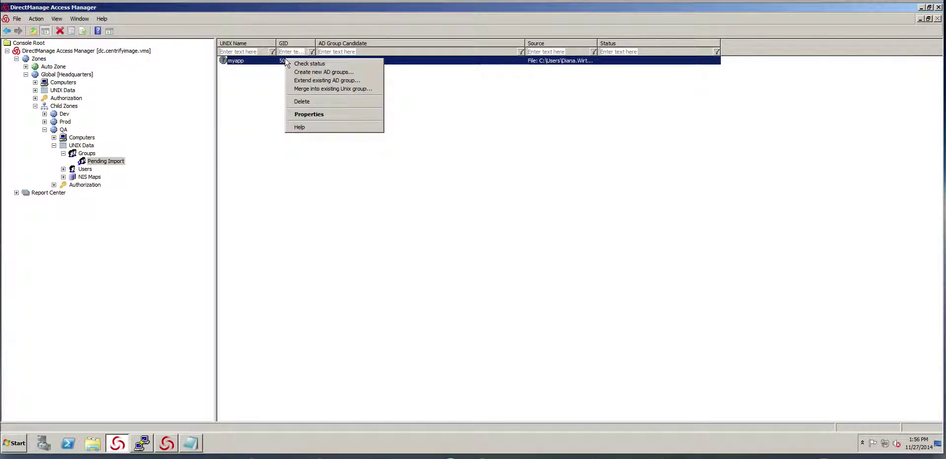
pyautogui.click(303, 64)
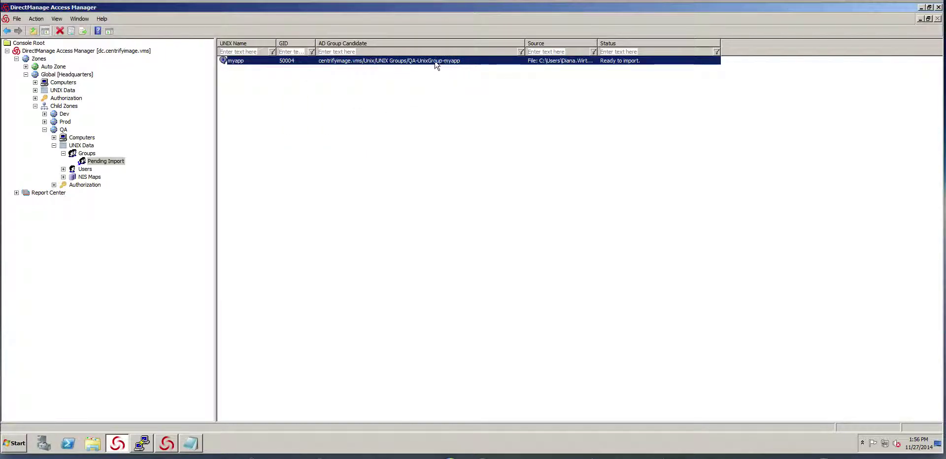
pyautogui.rightClick(403, 63)
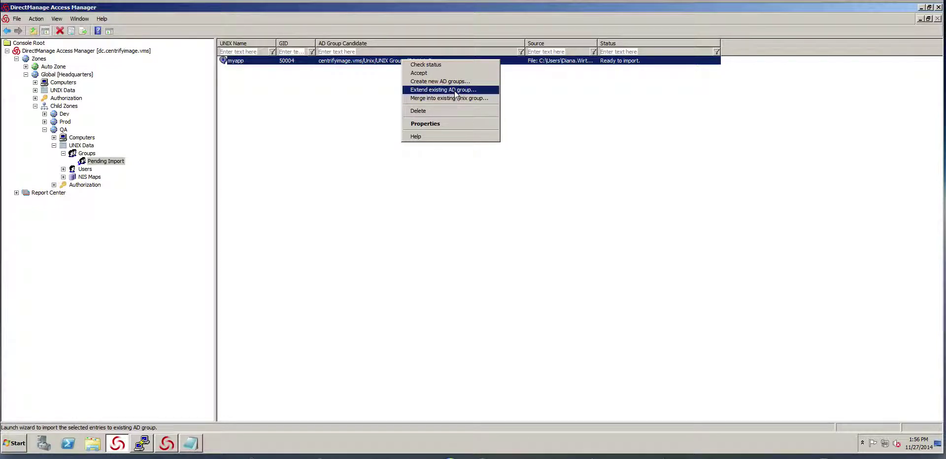
pyautogui.click(331, 105)
pyautogui.click(323, 61)
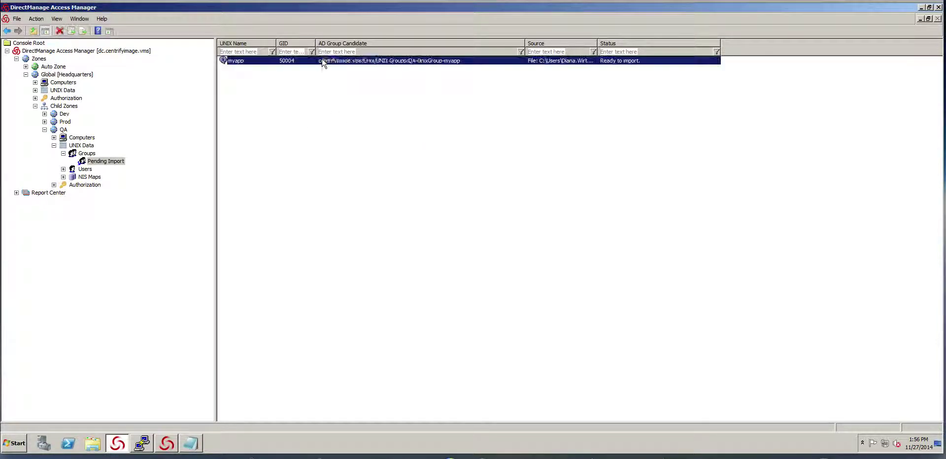
pyautogui.rightClick(323, 61)
pyautogui.click(292, 92)
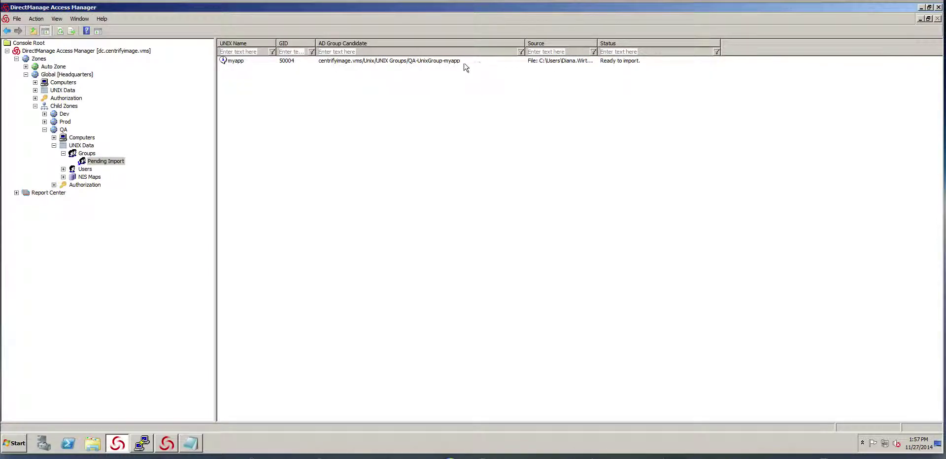
# Step: Accept the myapp import and refresh QA Groups to show QA-UnixGroup-myapp with GID 50004
pyautogui.rightClick(379, 62)
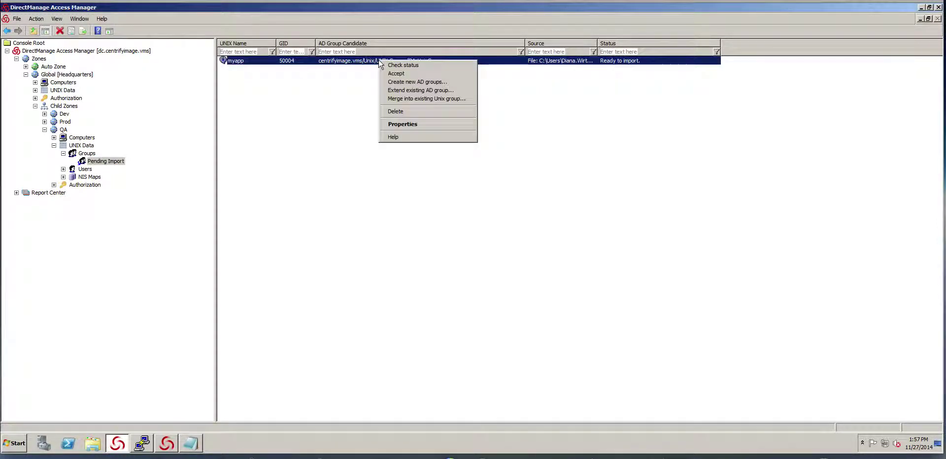
pyautogui.click(413, 77)
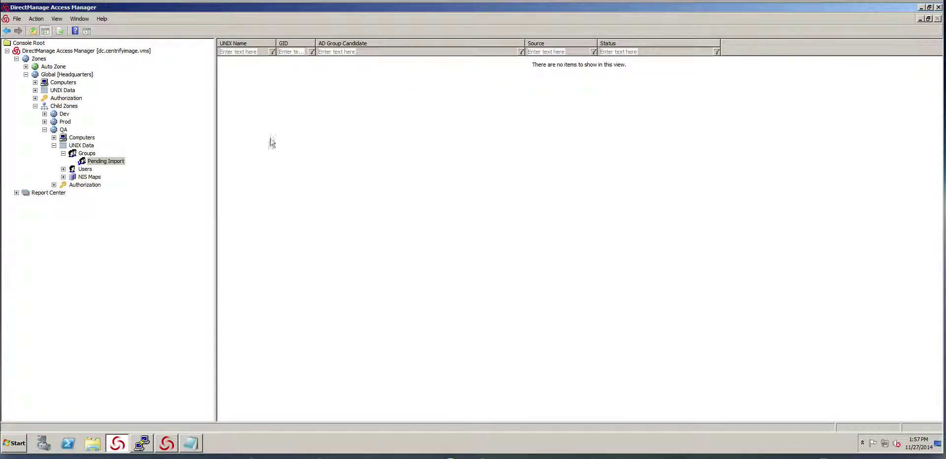
pyautogui.click(86, 153)
pyautogui.rightClick(305, 116)
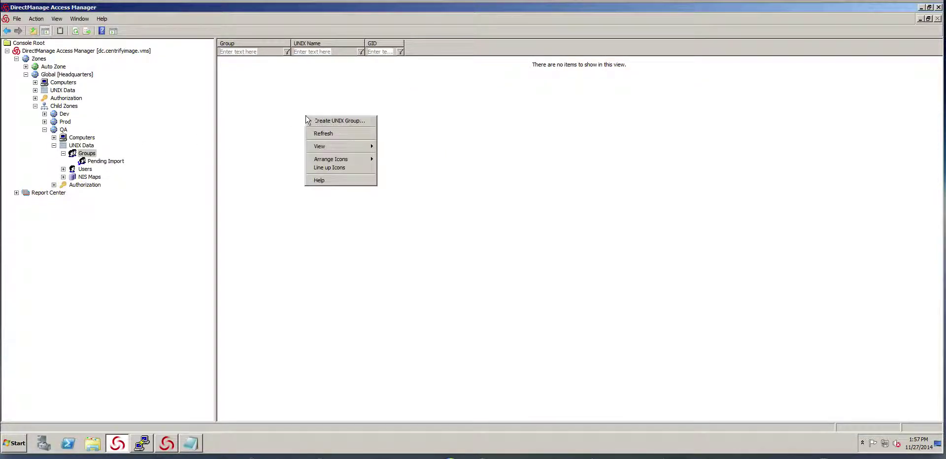
pyautogui.click(334, 132)
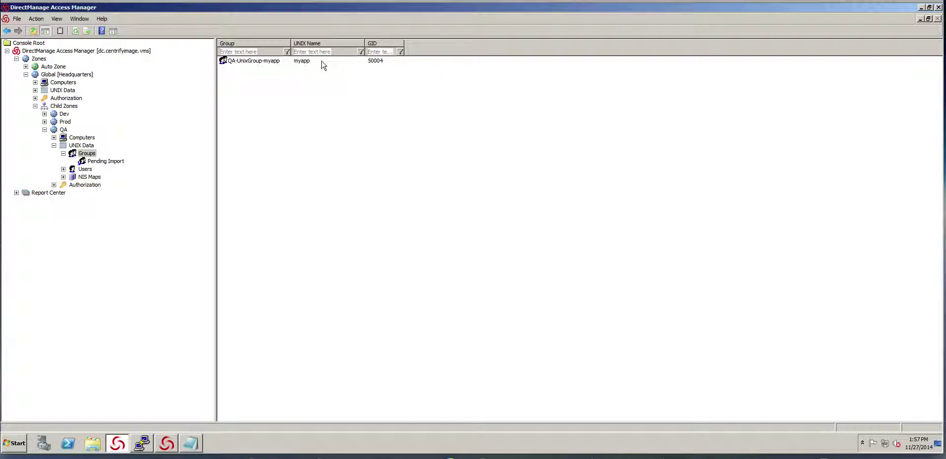
pyautogui.doubleClick(320, 61)
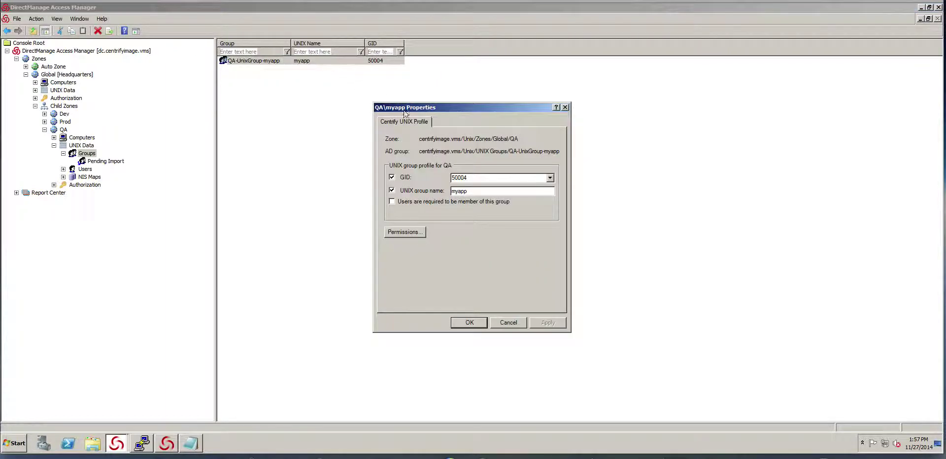
pyautogui.click(550, 177)
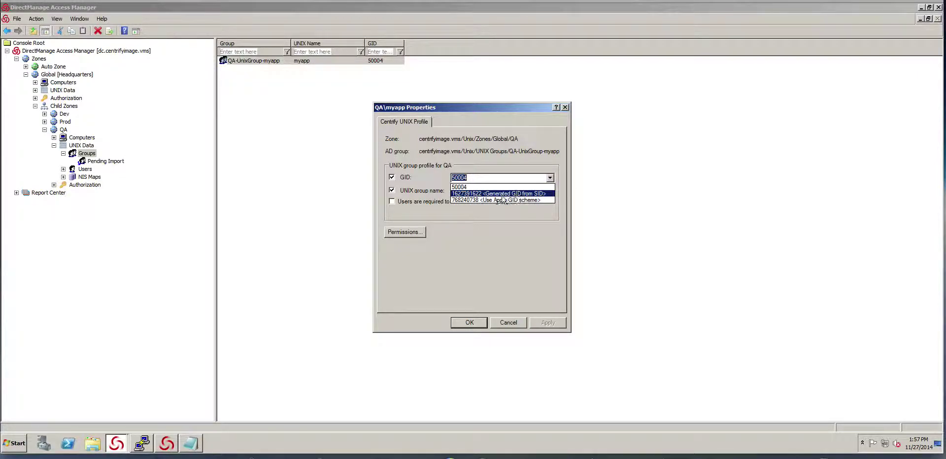
pyautogui.click(526, 194)
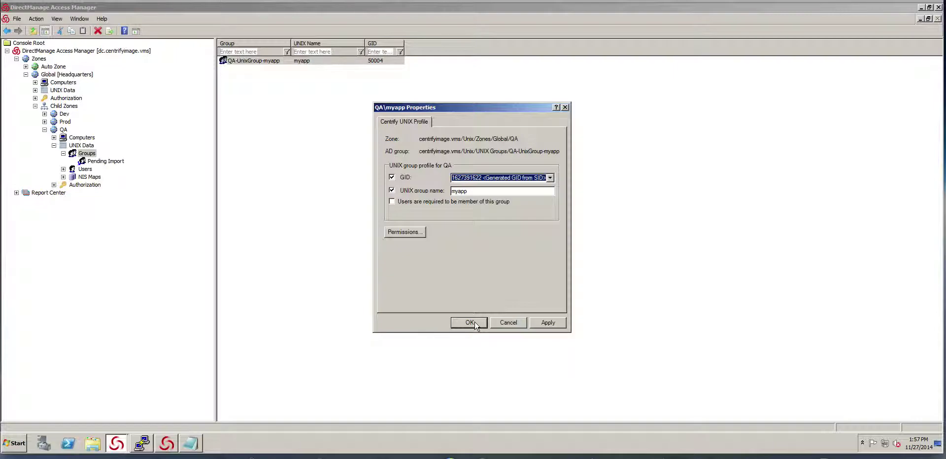
pyautogui.click(471, 323)
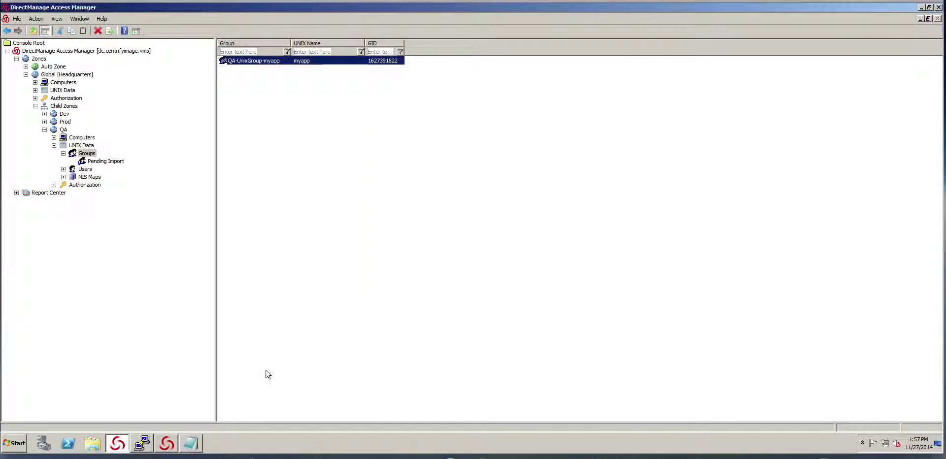
pyautogui.click(143, 442)
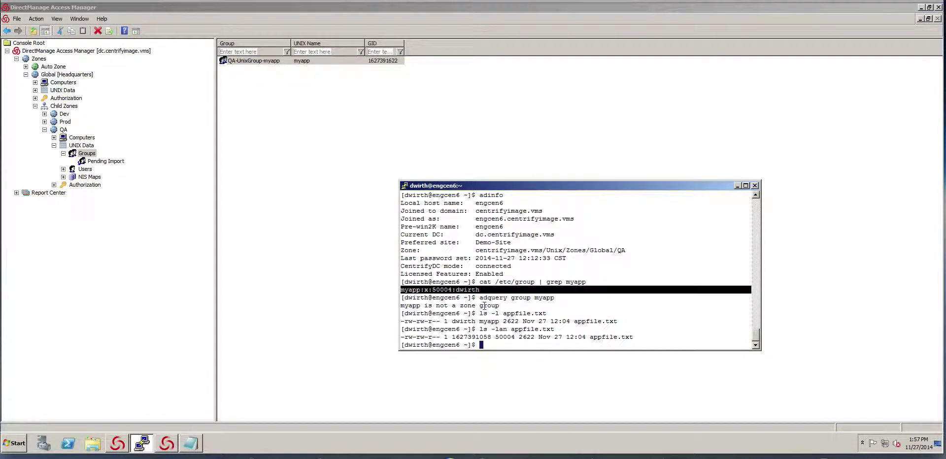
pyautogui.write('clear')
pyautogui.press('Return')
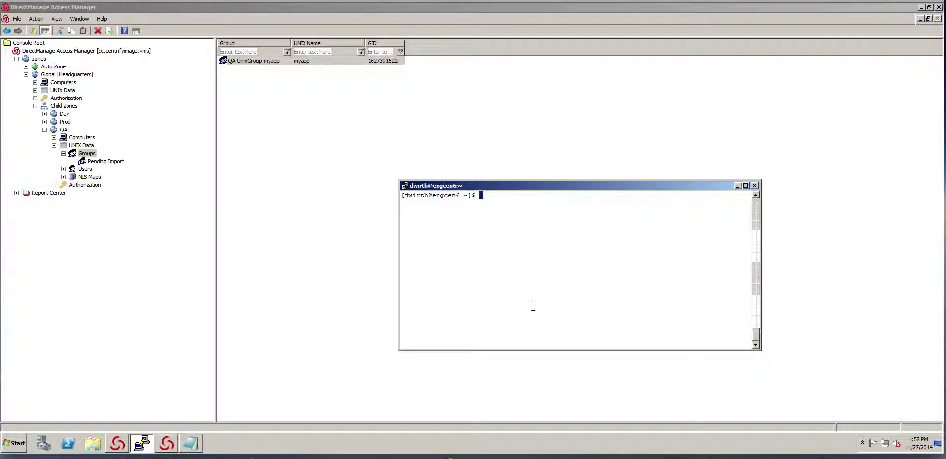
pyautogui.write('aq')
pyautogui.write('q')
pyautogui.write('uery gro')
pyautogui.write('up myapp')
pyautogui.press('Return')
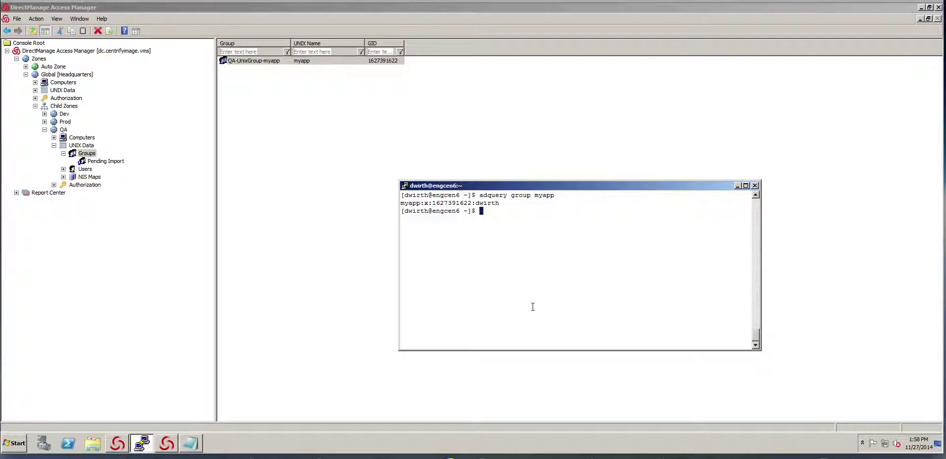
pyautogui.write('ls -lan appfile.txt')
pyautogui.press('Return')
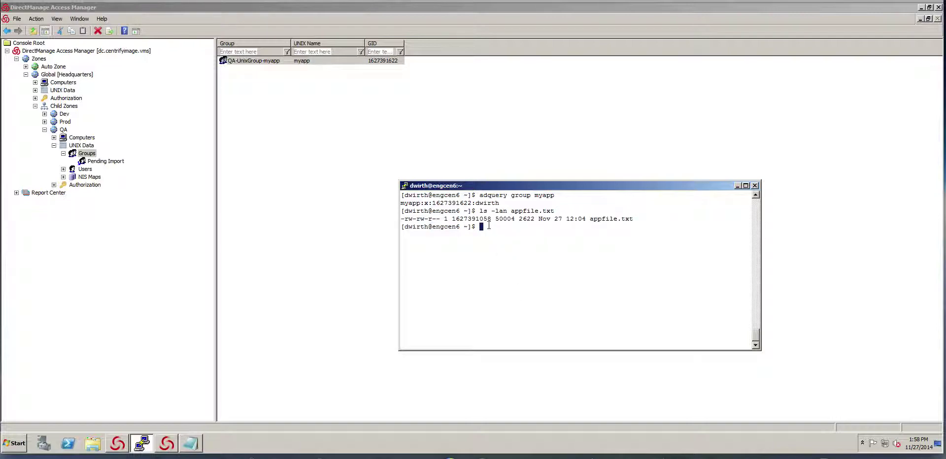
# Step: Clear the prompt and start entering the /usr/share/centrifydc/bin/adiixid command
pyautogui.press('Up')
pyautogui.press('Up')
pyautogui.press('Down')
pyautogui.press('Up')
pyautogui.press('BackSpace')
pyautogui.press('BackSpace')
pyautogui.press('Down')
pyautogui.press('Down')
pyautogui.write('/usr/share/centrifydc/bin')
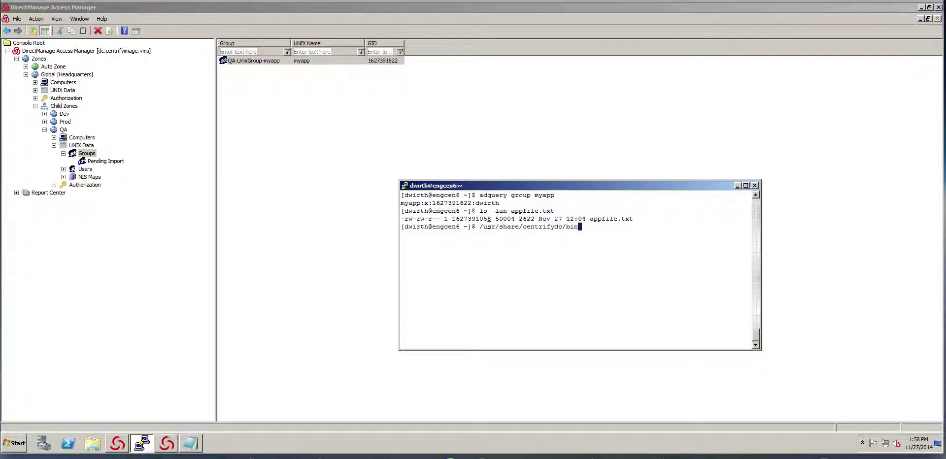
pyautogui.write('/adiixid')
# Step: Run adfixid to find the myapp group-ID conflict, then try it with -C
pyautogui.press('Return')
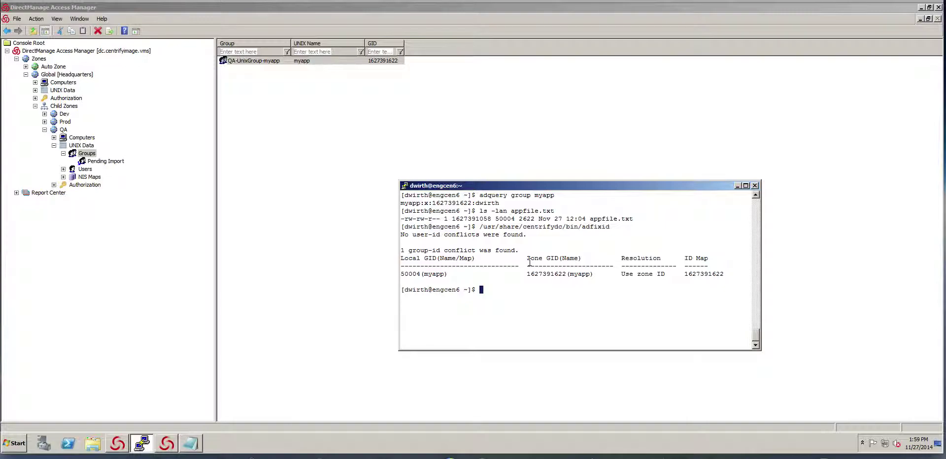
pyautogui.press('Up')
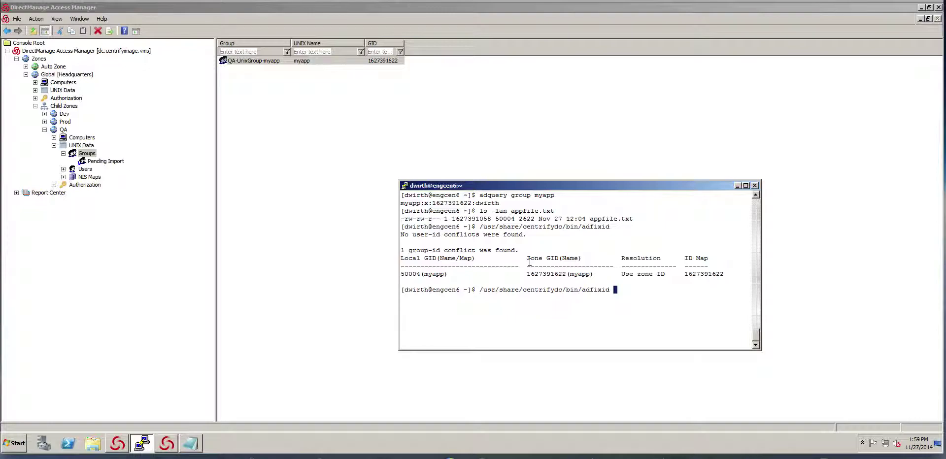
pyautogui.write('-C')
pyautogui.press('Return')
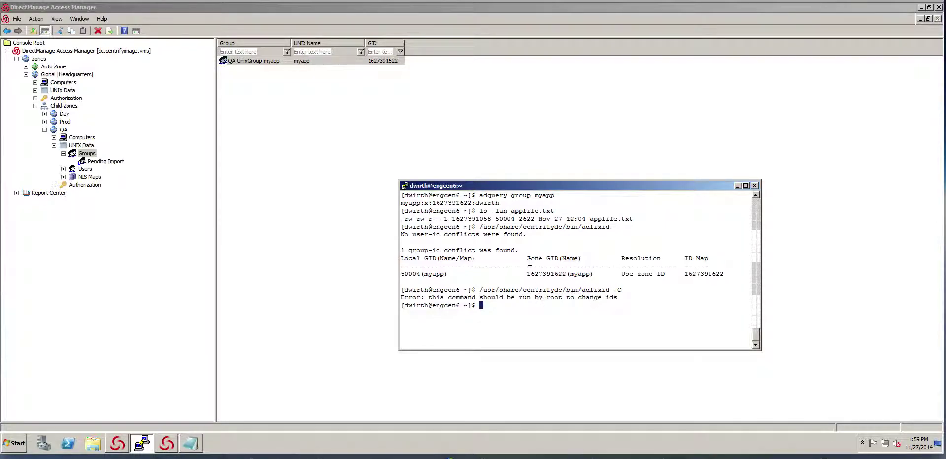
pyautogui.press('Up')
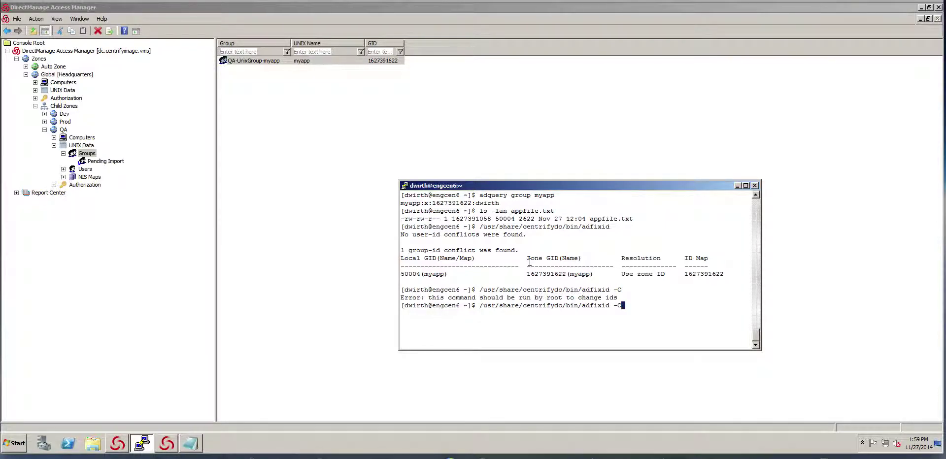
pyautogui.press('Home')
pyautogui.write('dzdo')
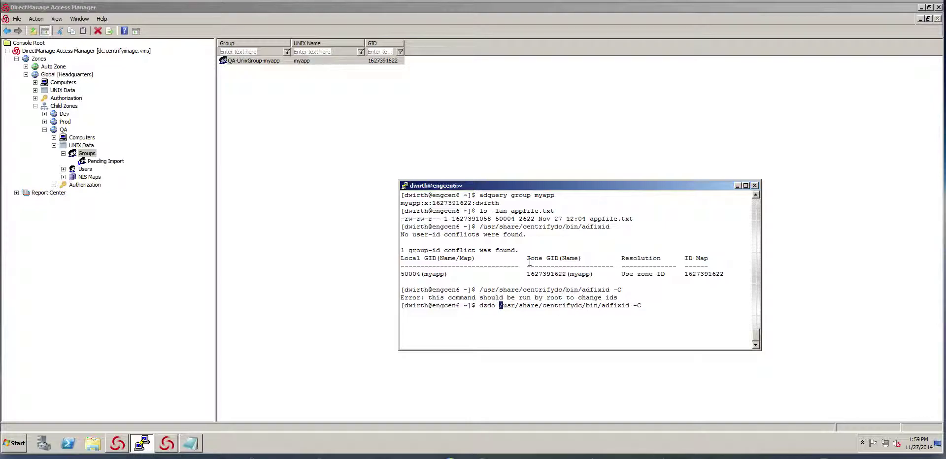
pyautogui.press('Return')
pyautogui.press('Return')
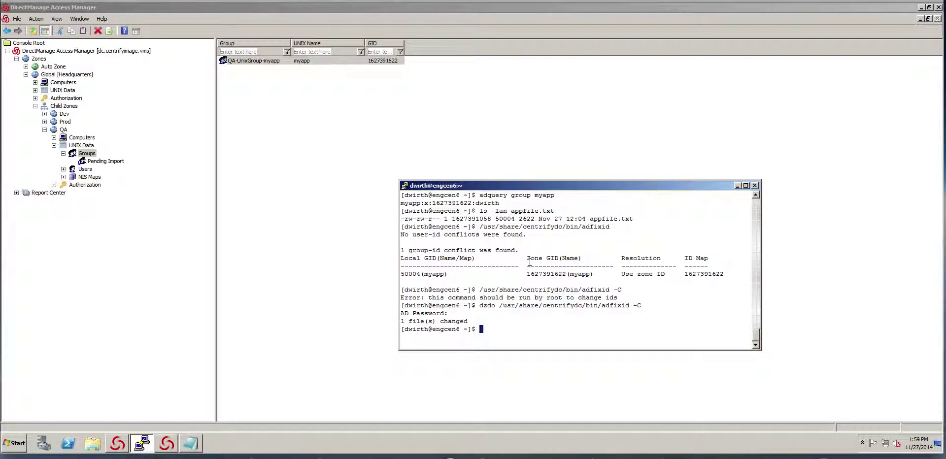
pyautogui.press('Up')
pyautogui.press('Up')
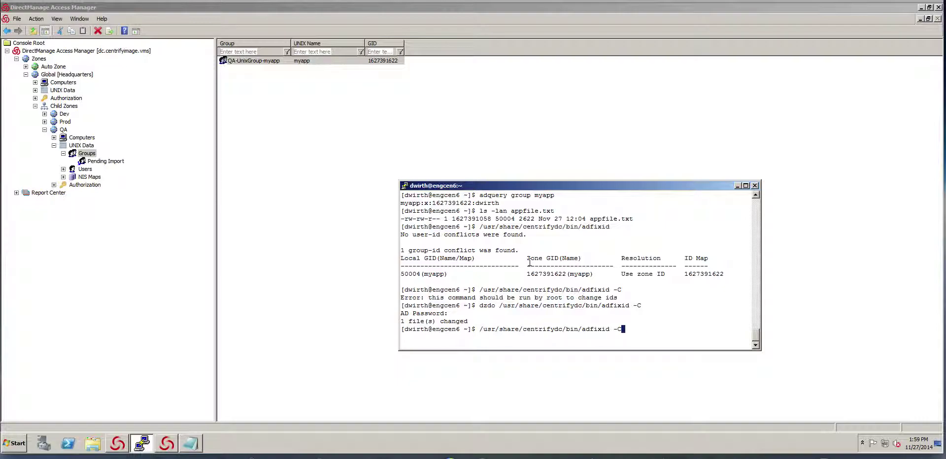
pyautogui.press('Up')
pyautogui.press('Up')
pyautogui.press('Up')
pyautogui.press('Down')
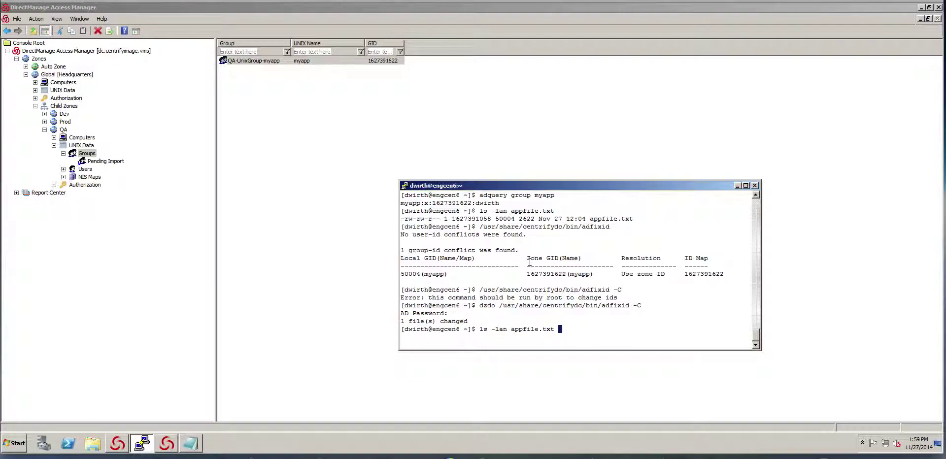
pyautogui.press('Return')
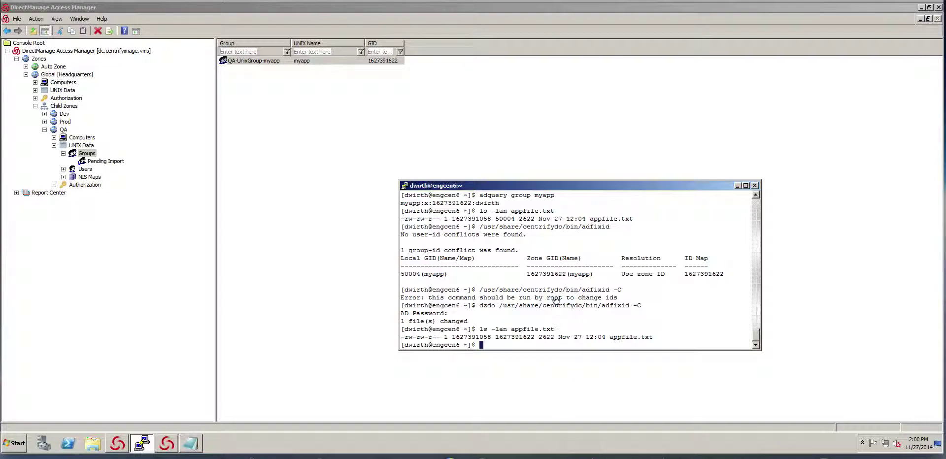
pyautogui.click(400, 166)
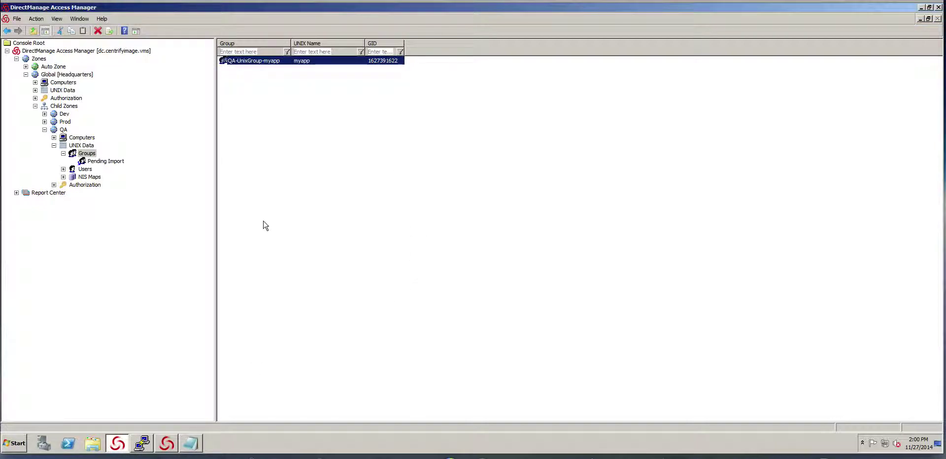
pyautogui.click(142, 443)
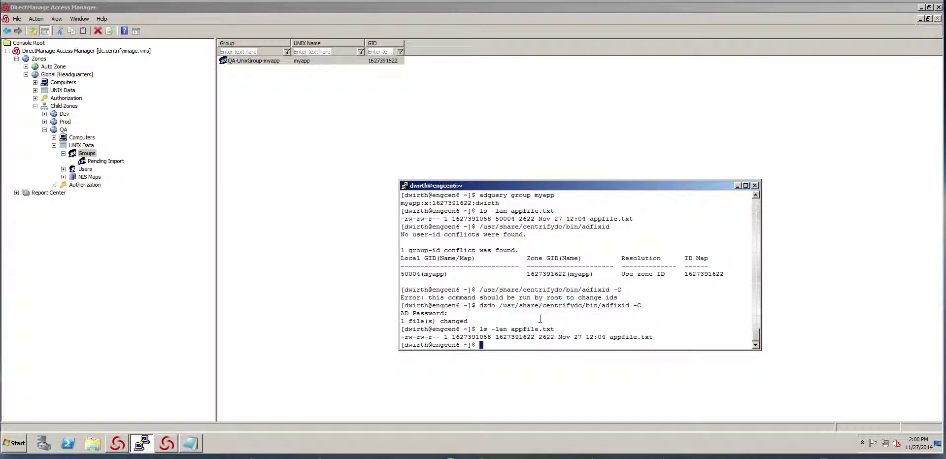
# Step: Run dzdo /usr/share/centrifydc/bin/adrmlocal to find duplicated local groups
pyautogui.press('Up')
pyautogui.press('Up')
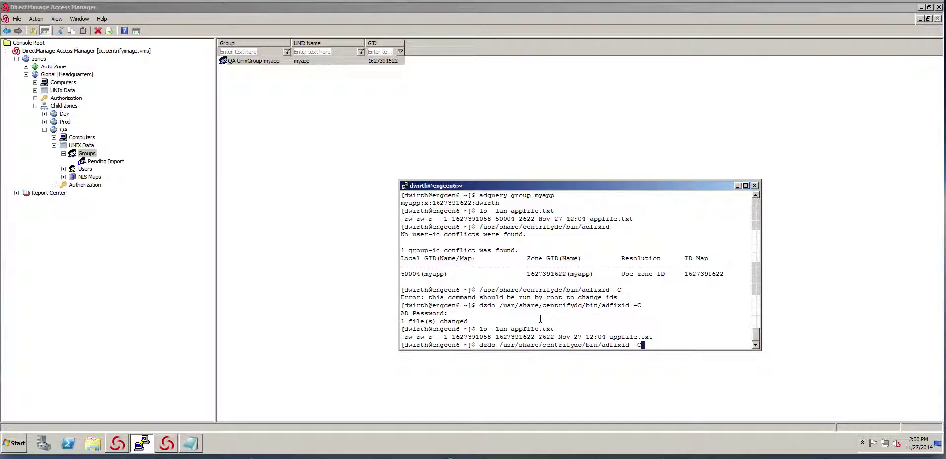
pyautogui.press('BackSpace')
pyautogui.press('BackSpace')
pyautogui.press('BackSpace')
pyautogui.press('BackSpace')
pyautogui.press('BackSpace')
pyautogui.press('BackSpace')
pyautogui.press('BackSpace')
pyautogui.press('BackSpace')
pyautogui.write('rmlocal')
pyautogui.press('Return')
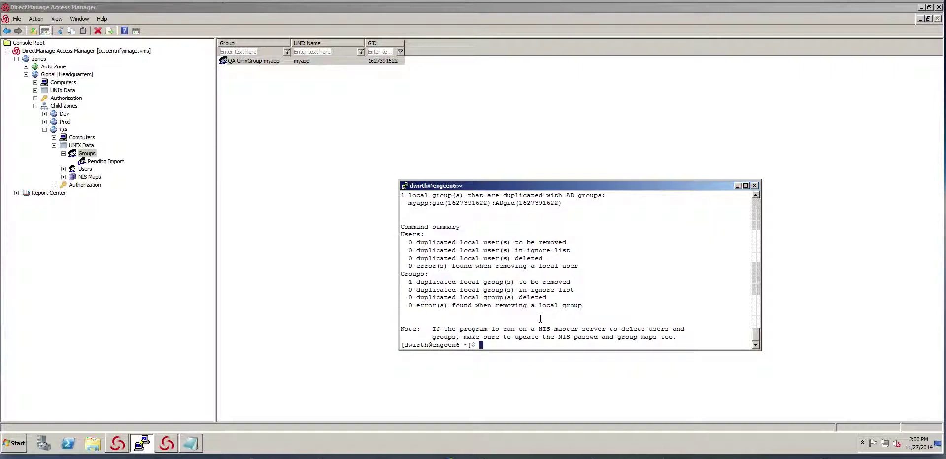
# Step: Delete the duplicate local group myapp with adrmlocal -c, then rerun to confirm none remain
pyautogui.press('Up')
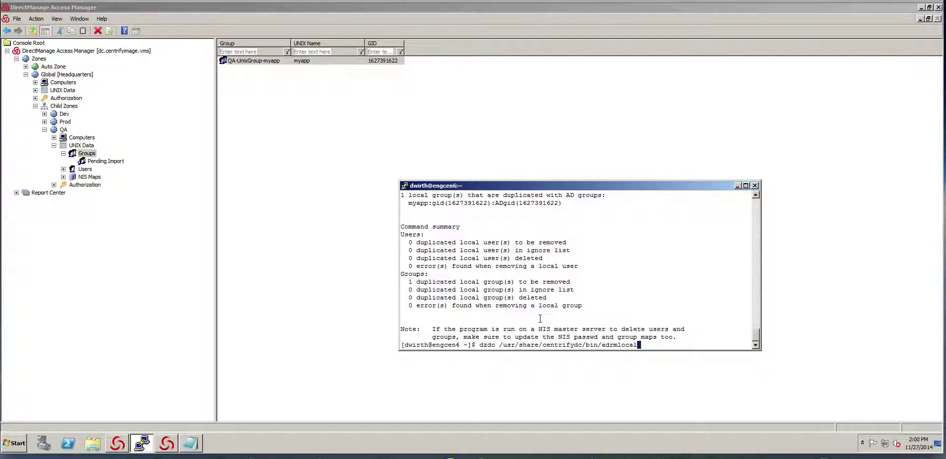
pyautogui.write('-C')
pyautogui.press('Return')
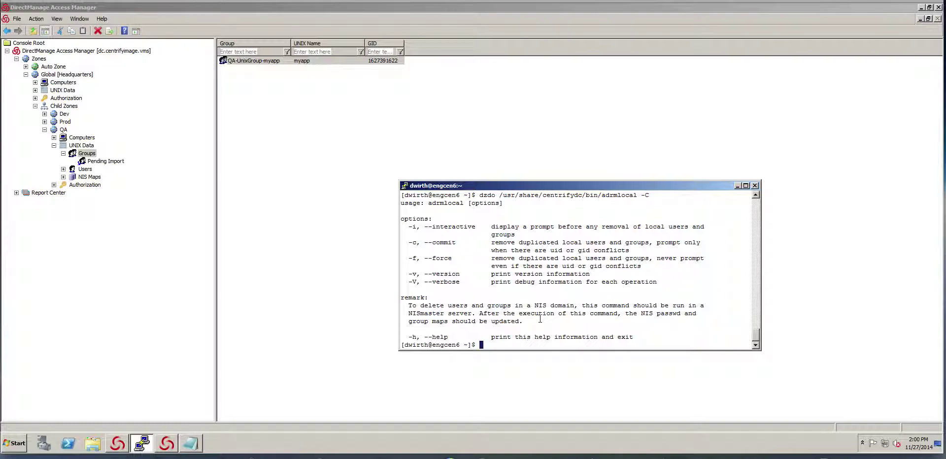
pyautogui.press('Up')
pyautogui.press('BackSpace')
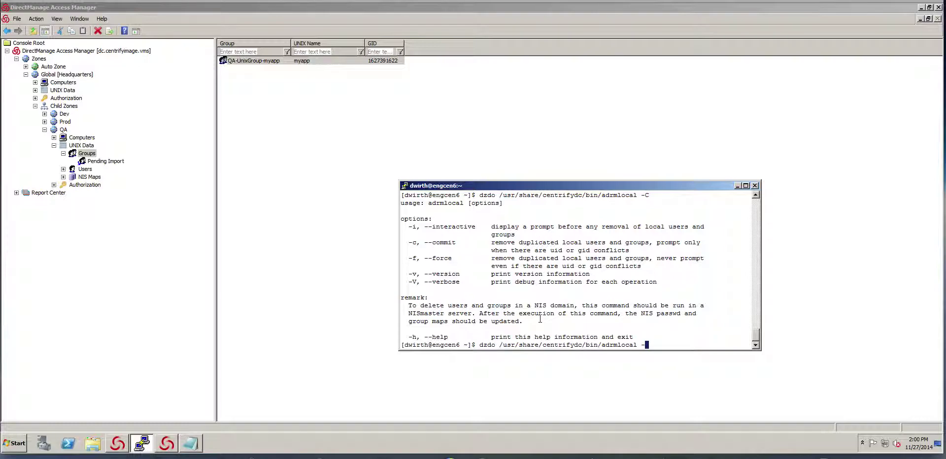
pyautogui.write('c')
pyautogui.press('Return')
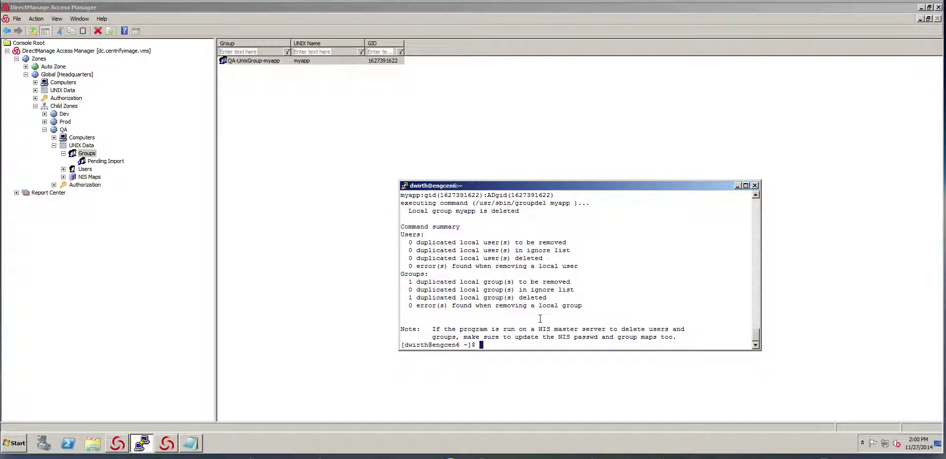
pyautogui.press('Up')
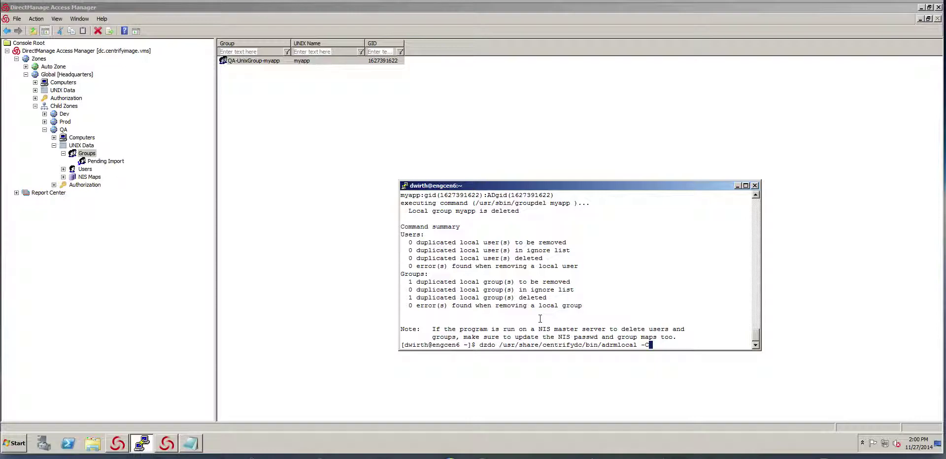
pyautogui.press('Return')
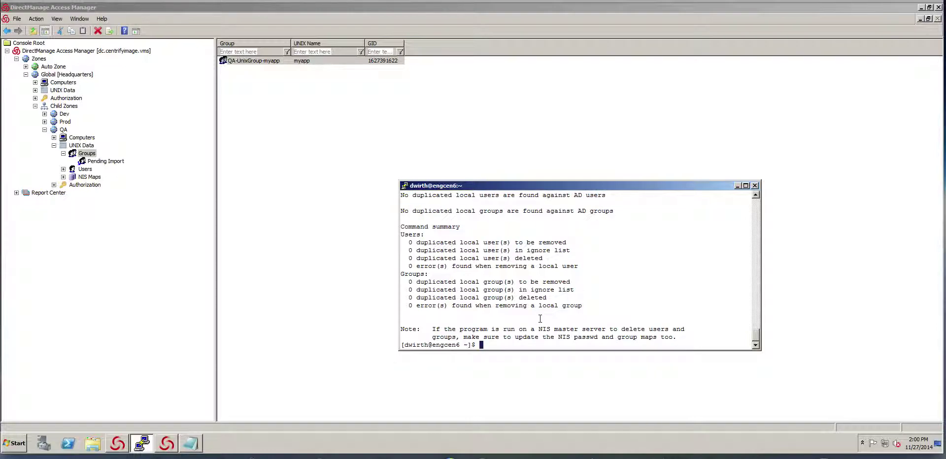
# Step: Check /etc/group no longer lists myapp, then look up group myapp from AD with adquery
pyautogui.write('cat /etc/group')
pyautogui.press('Return')
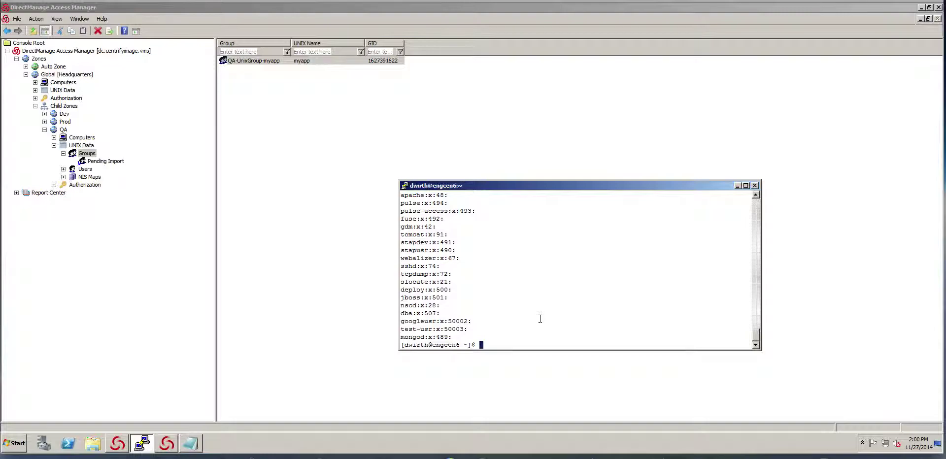
pyautogui.write('adquery group myapp')
pyautogui.press('Return')
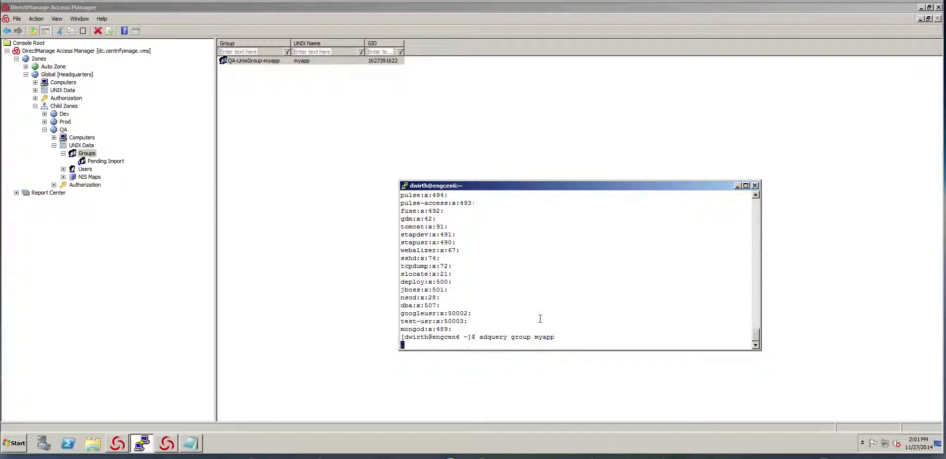